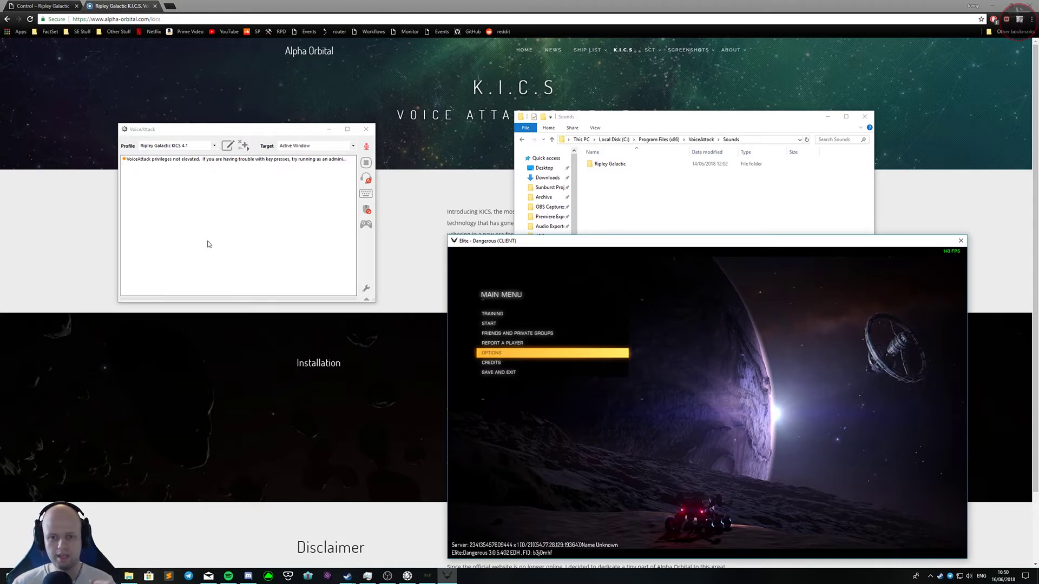
# Step: Read the KICS installation instructions on the Alpha Orbital page, then show the VoiceAttack Sounds folder in File Explorer
pyautogui.click(331, 3)
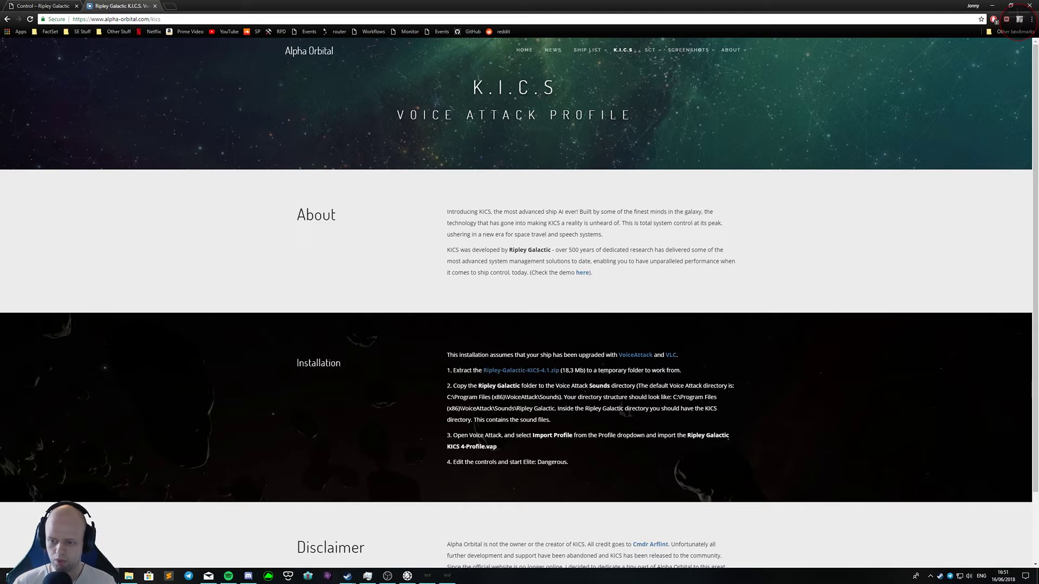
pyautogui.click(129, 576)
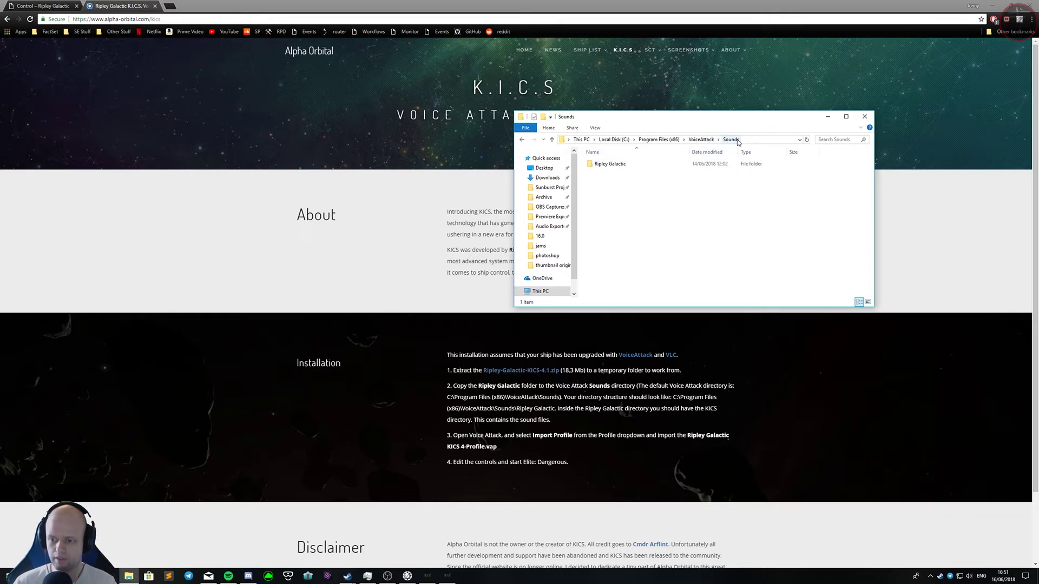
# Step: Select the Ripley Galactic folder and place VoiceAttack, showing the KICS 4.1 profile, beside Explorer
pyautogui.click(622, 164)
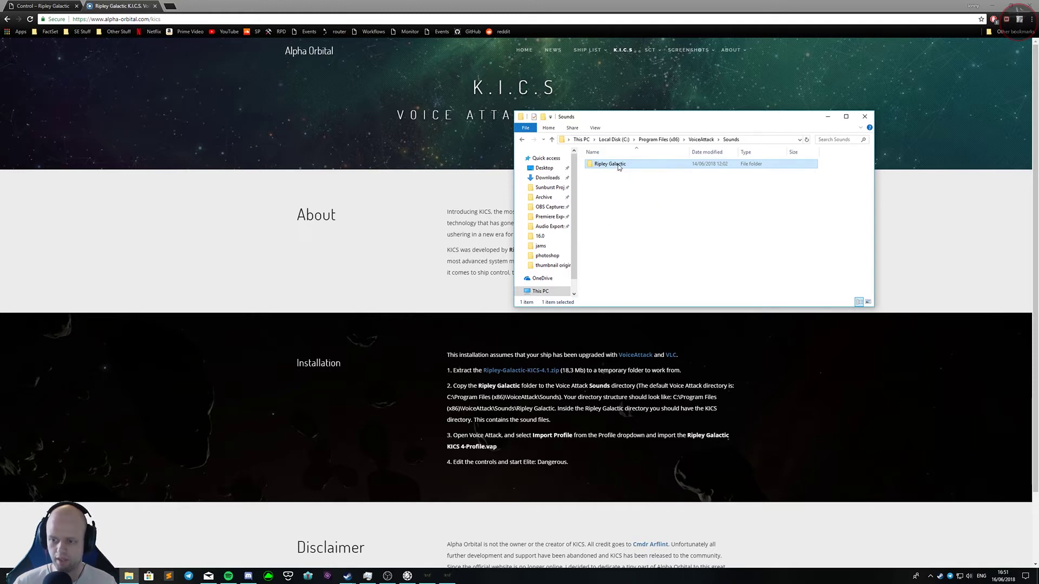
pyautogui.click(407, 580)
pyautogui.moveTo(257, 131); pyautogui.dragTo(239, 136)
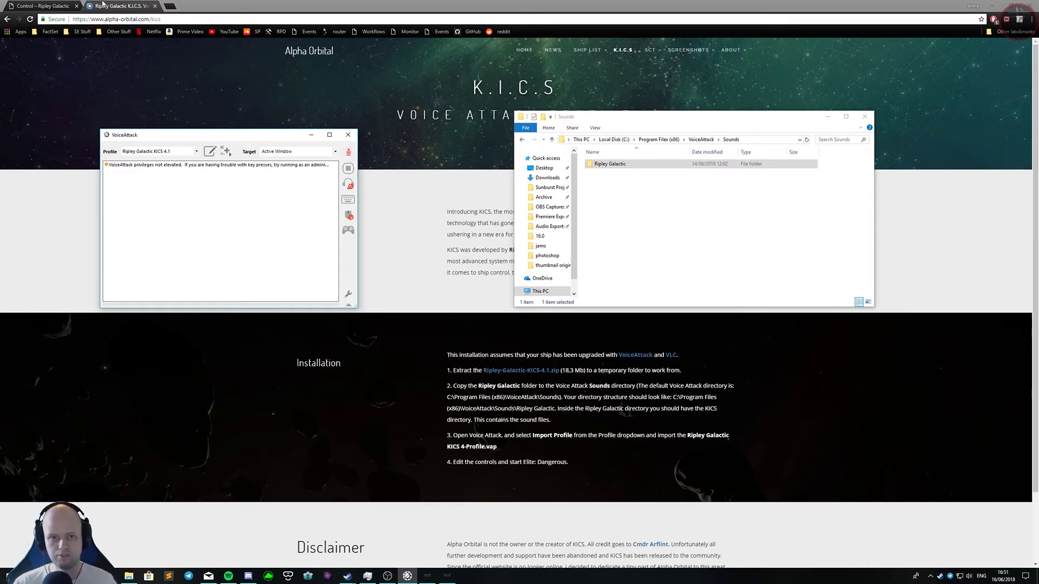
# Step: Scroll the archived Ripley Galactic Control page to the flight bindings, and move the Elite Dangerous window up-right beside it
pyautogui.click(31, 9)
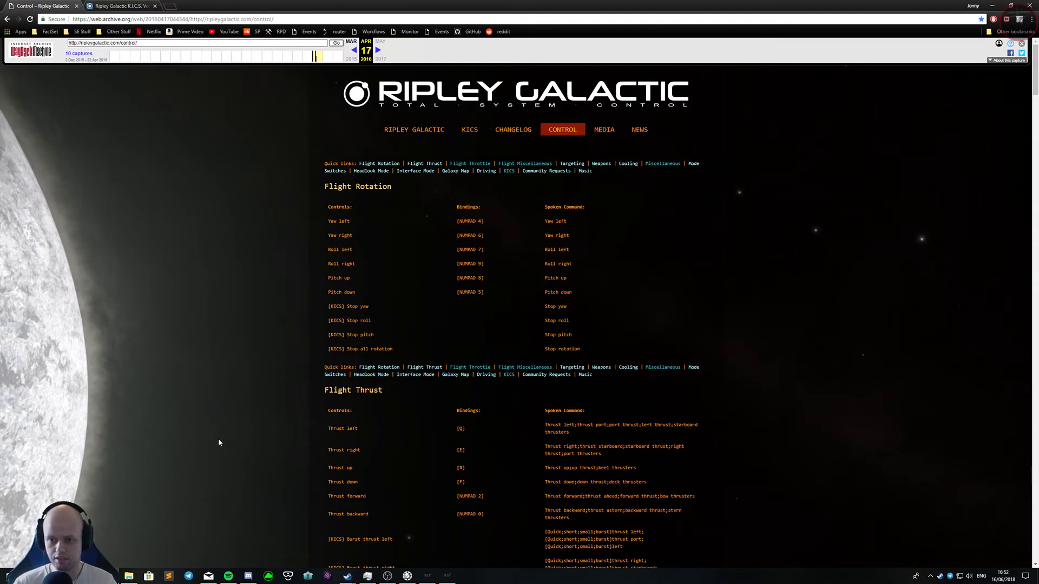
pyautogui.scroll(-3, 169, 395)
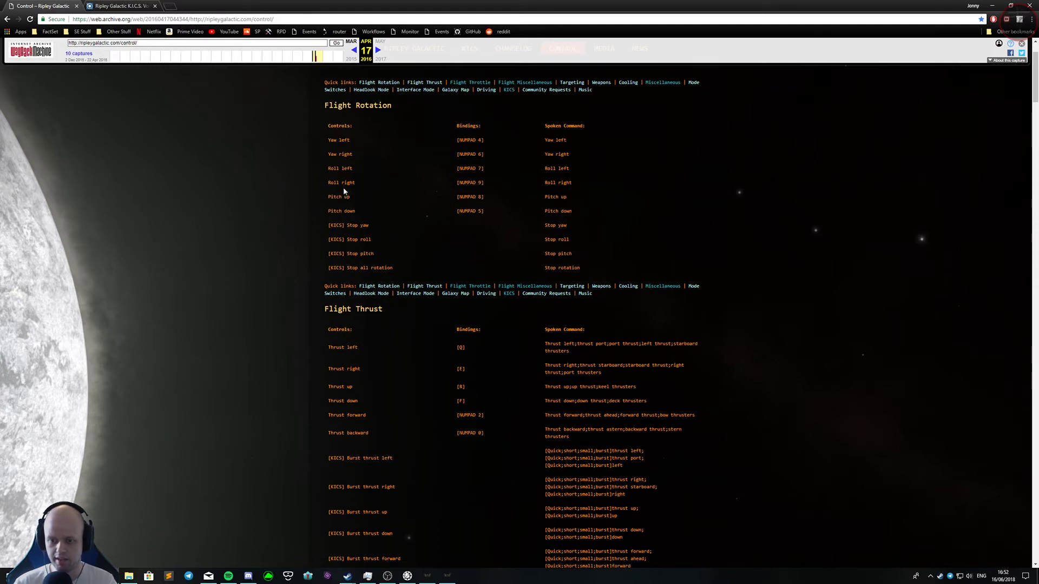
pyautogui.click(446, 575)
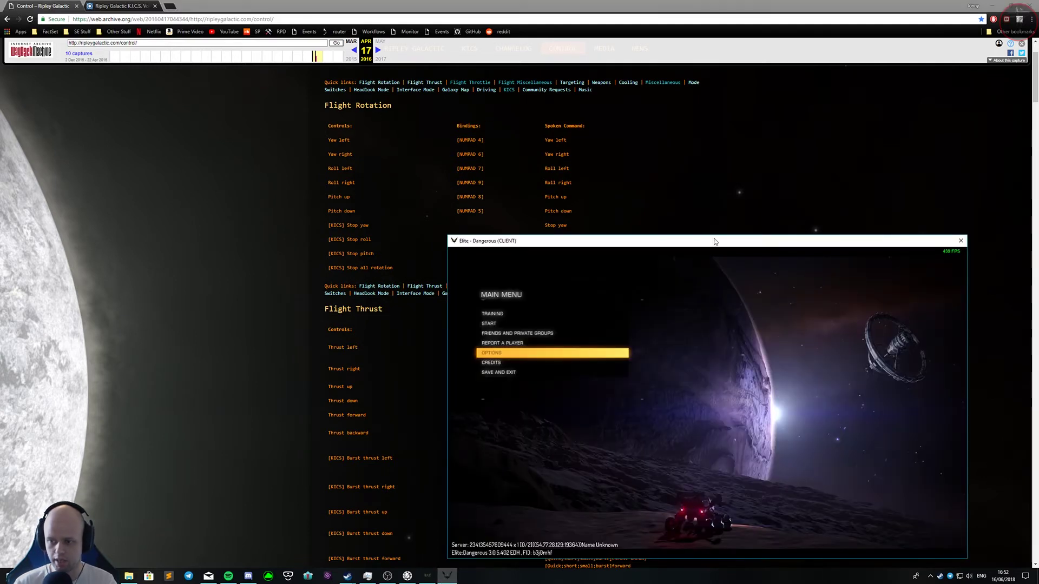
pyautogui.moveTo(714, 242); pyautogui.dragTo(738, 164)
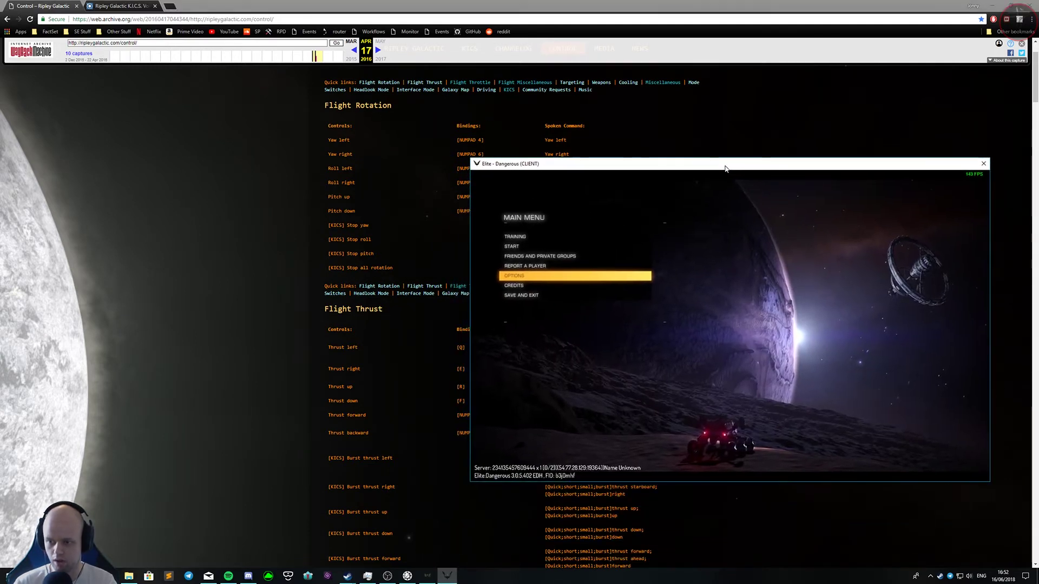
# Step: Open Options > Controls in Elite Dangerous and expand the Flight Rotation bindings
pyautogui.click(525, 280)
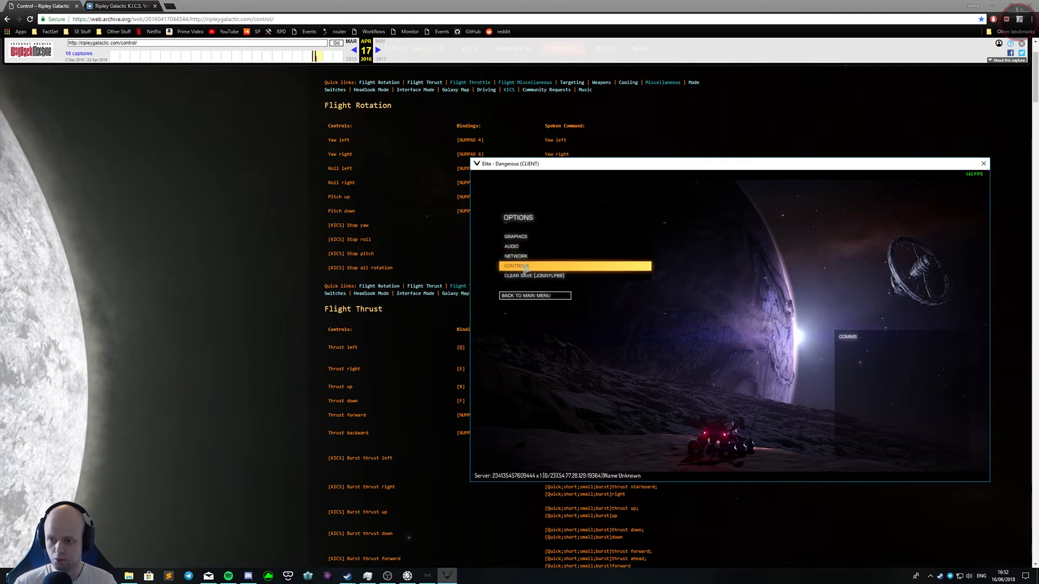
pyautogui.click(524, 268)
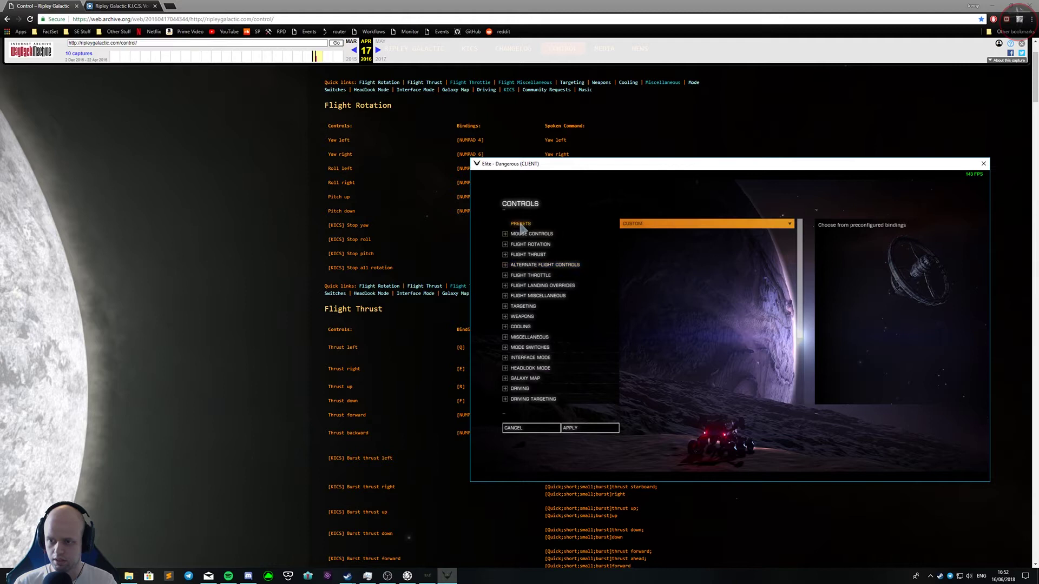
pyautogui.scroll(-3, 545, 291)
pyautogui.scroll(3, 545, 291)
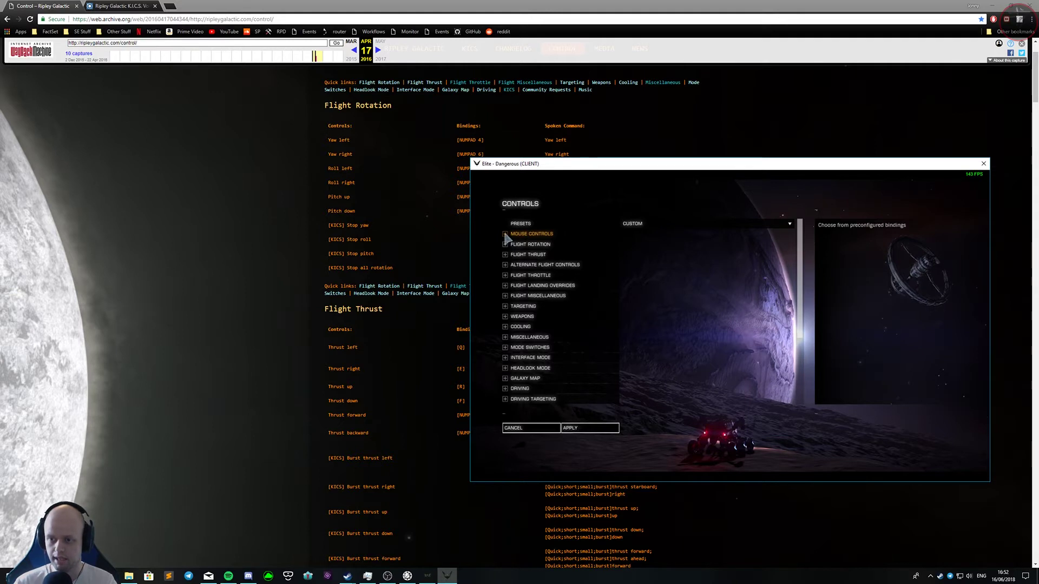
pyautogui.click(504, 246)
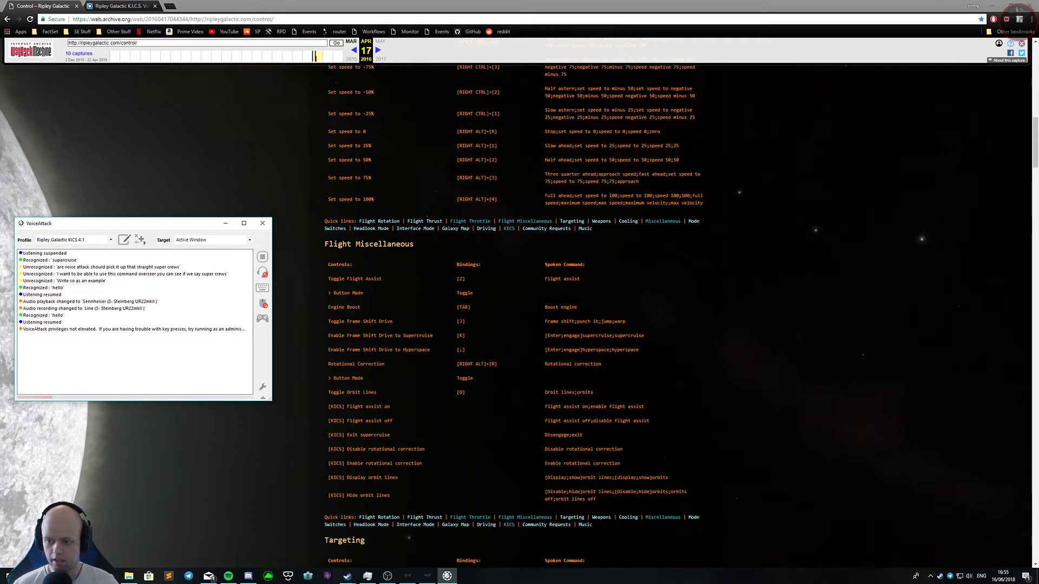
# Step: Highlight the 'Enter supercruise engage' command words, then resume VoiceAttack listening to test supercruise by voice
pyautogui.doubleClick(629, 335)
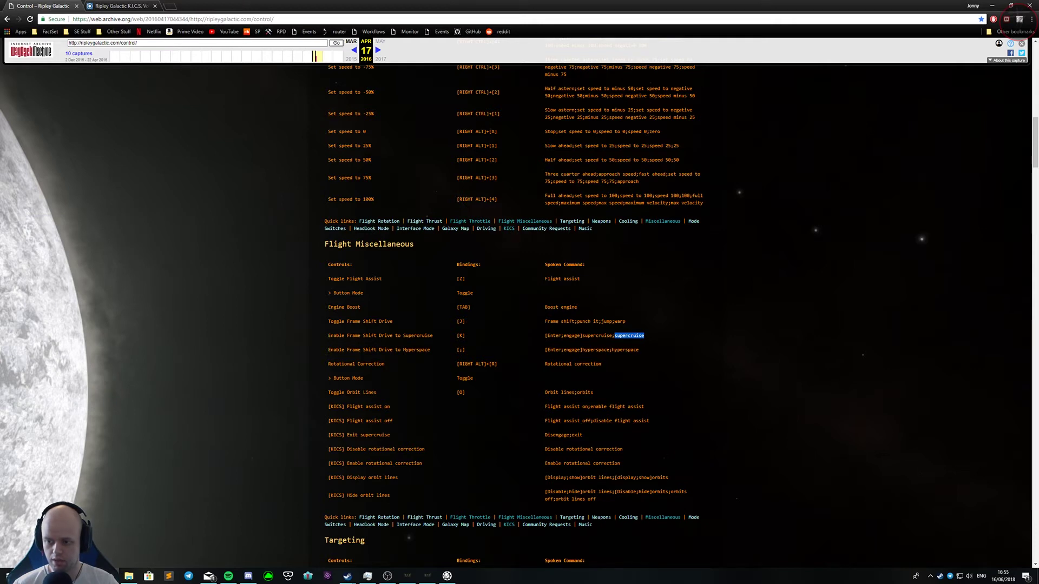
pyautogui.doubleClick(554, 335)
pyautogui.doubleClick(572, 335)
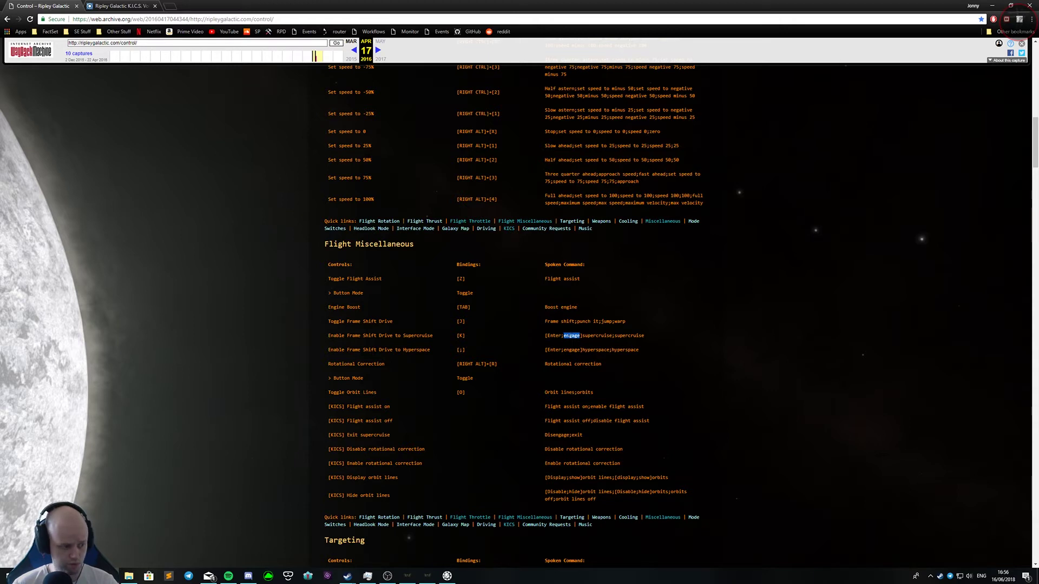
pyautogui.click(447, 576)
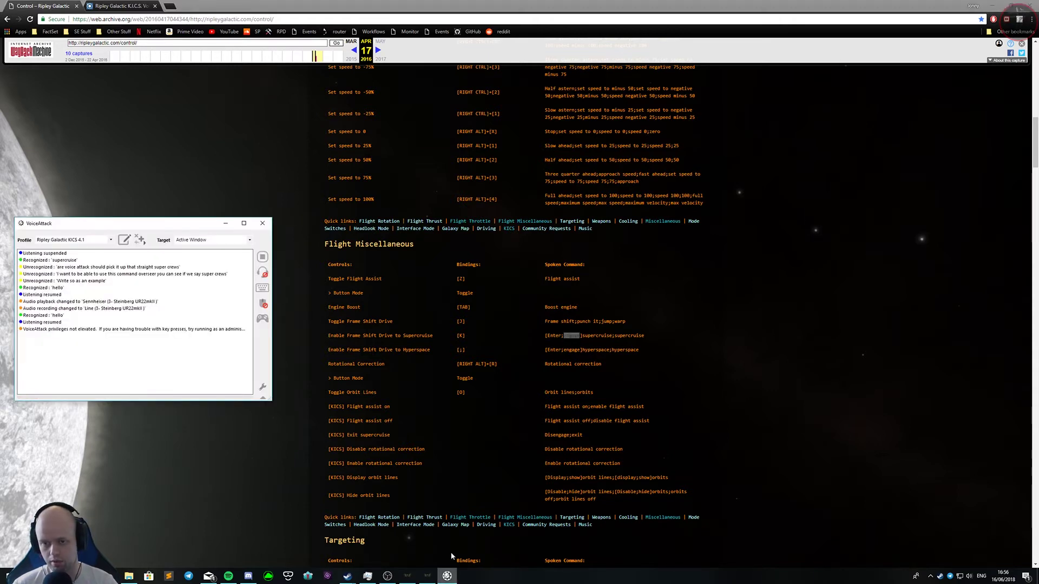
pyautogui.click(263, 273)
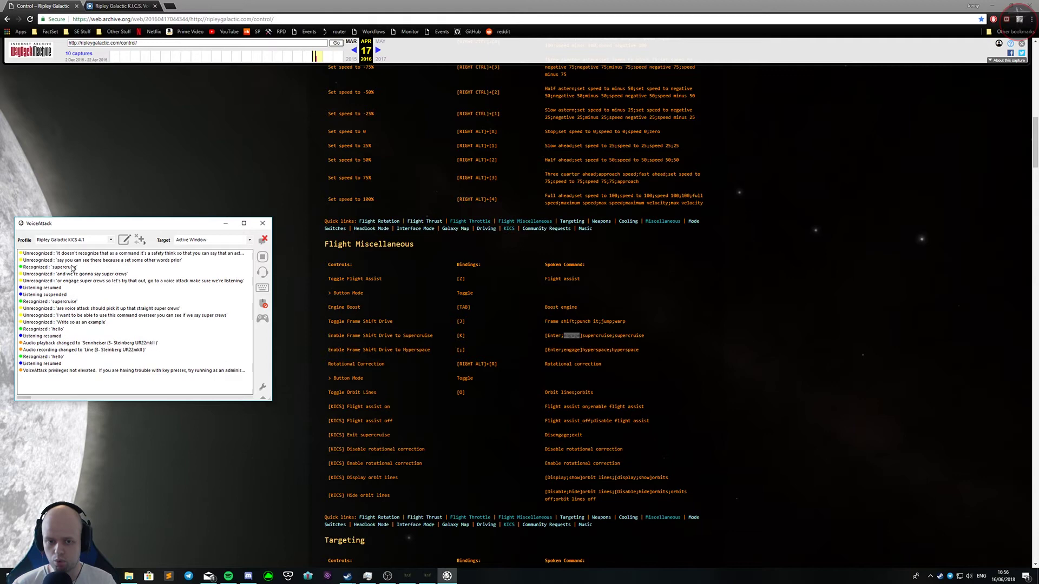
# Step: Expand Flight Miscellaneous in the game's controls, rebind Supercruise to K and check Hyperspace Jump on ;
pyautogui.click(430, 580)
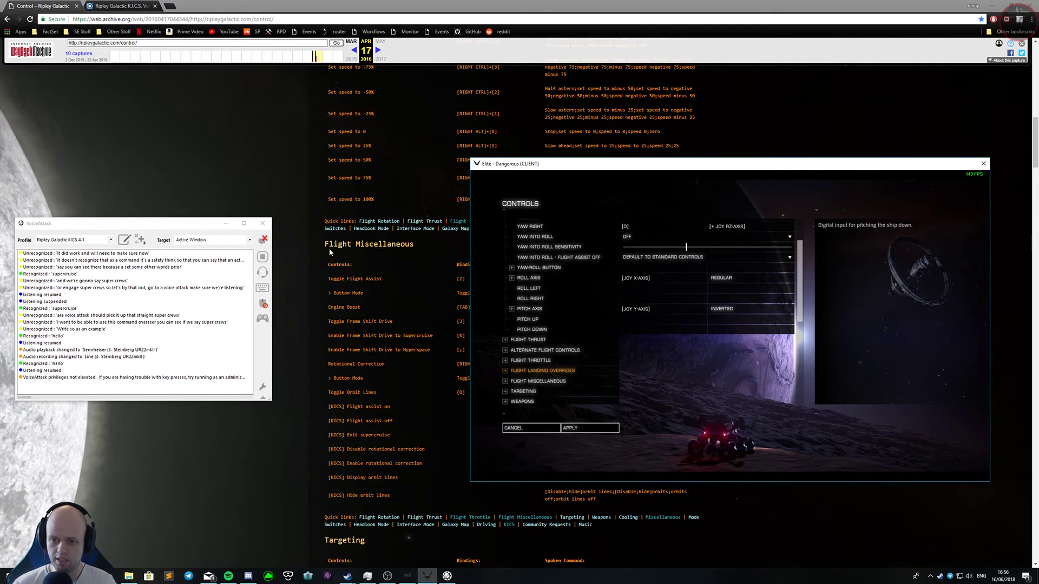
pyautogui.click(535, 382)
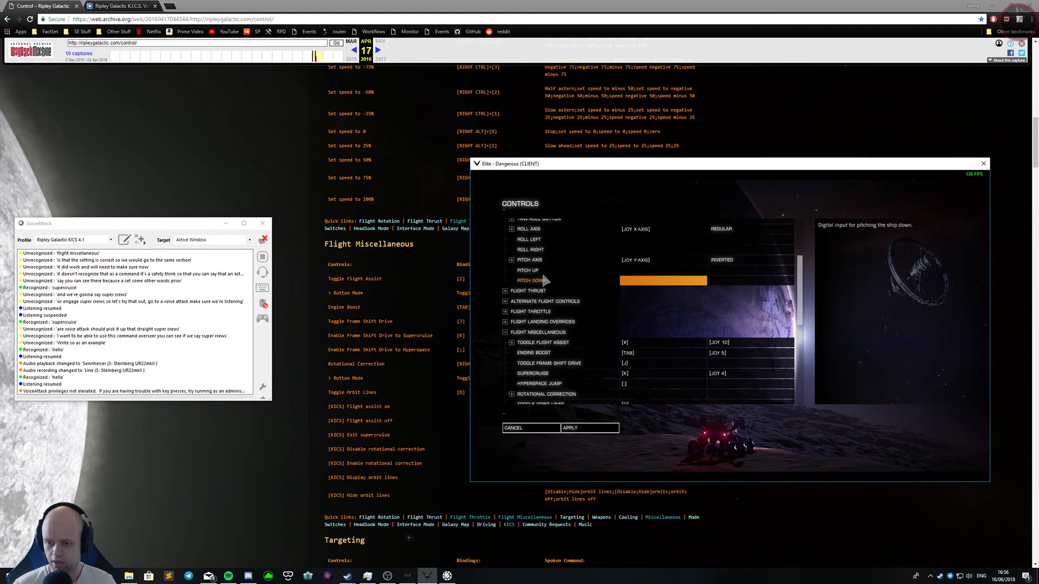
pyautogui.scroll(-2, 544, 278)
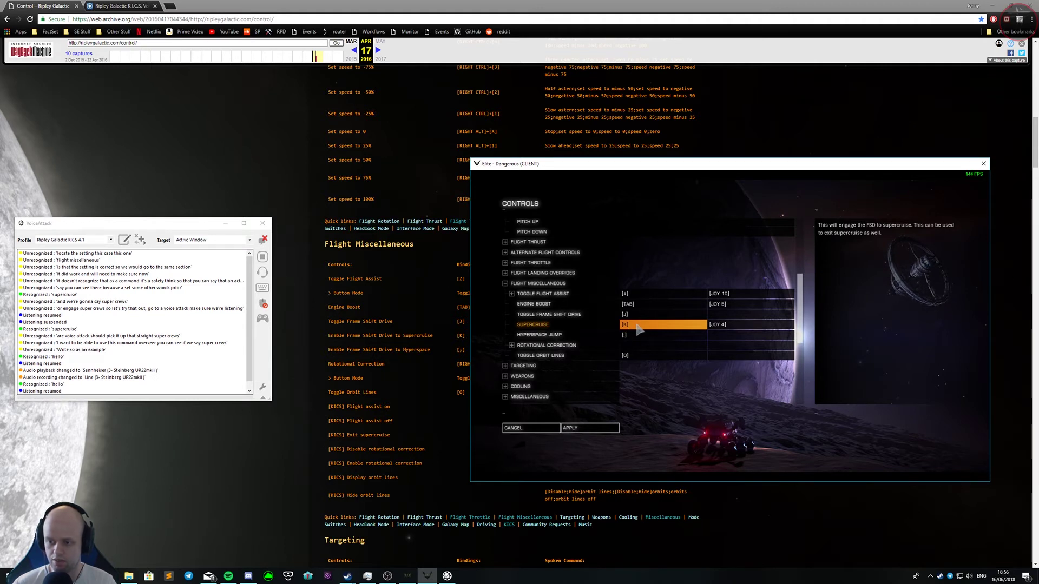
pyautogui.click(637, 326)
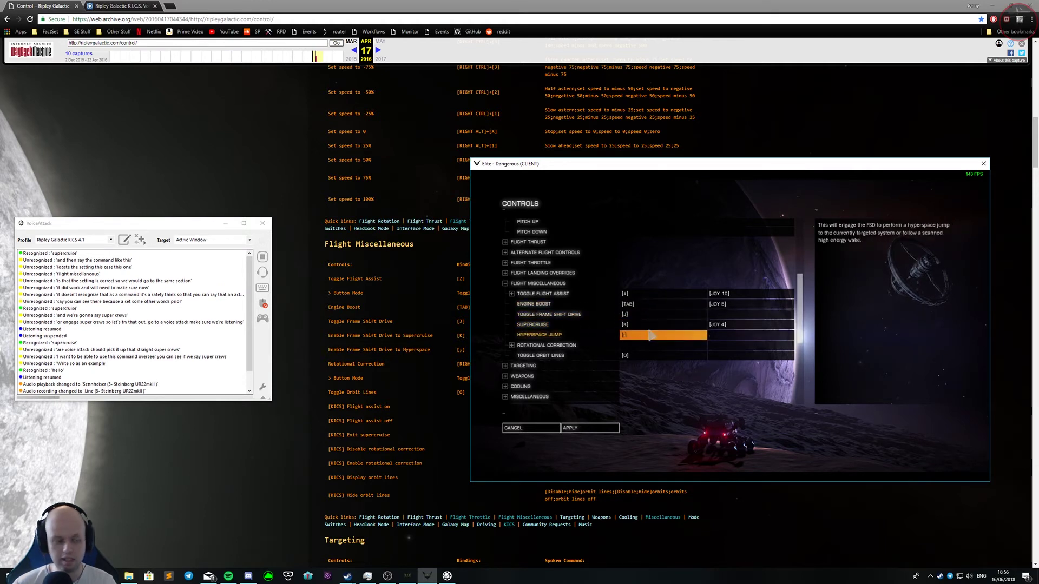
pyautogui.press('Up')
# Step: Scroll the Control page to the Flight Miscellaneous table, then raise the VoiceAttack log window slightly above it
pyautogui.hotkey('alt', 'Tab')
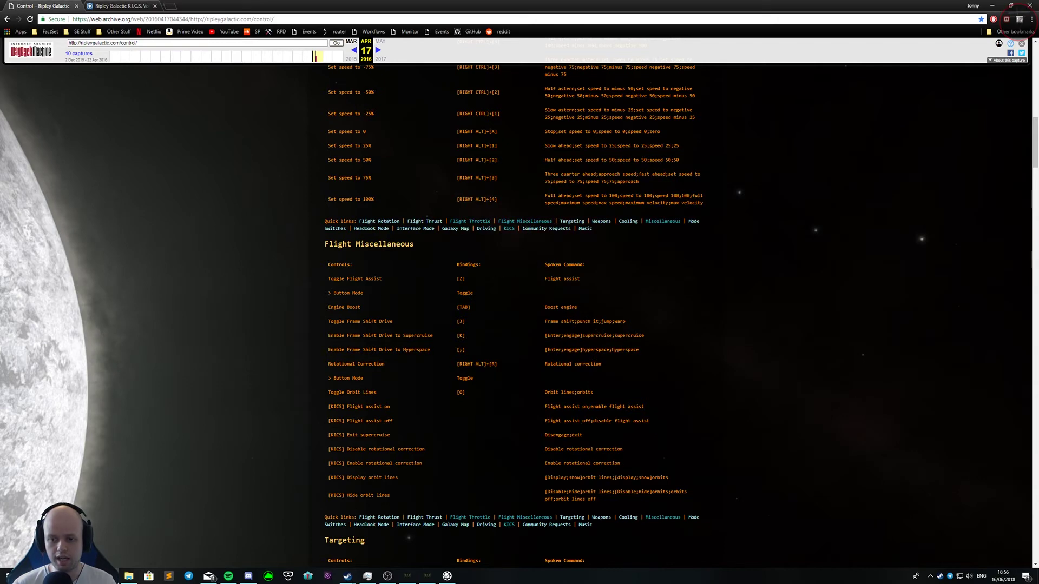
pyautogui.scroll(5, 340, 361)
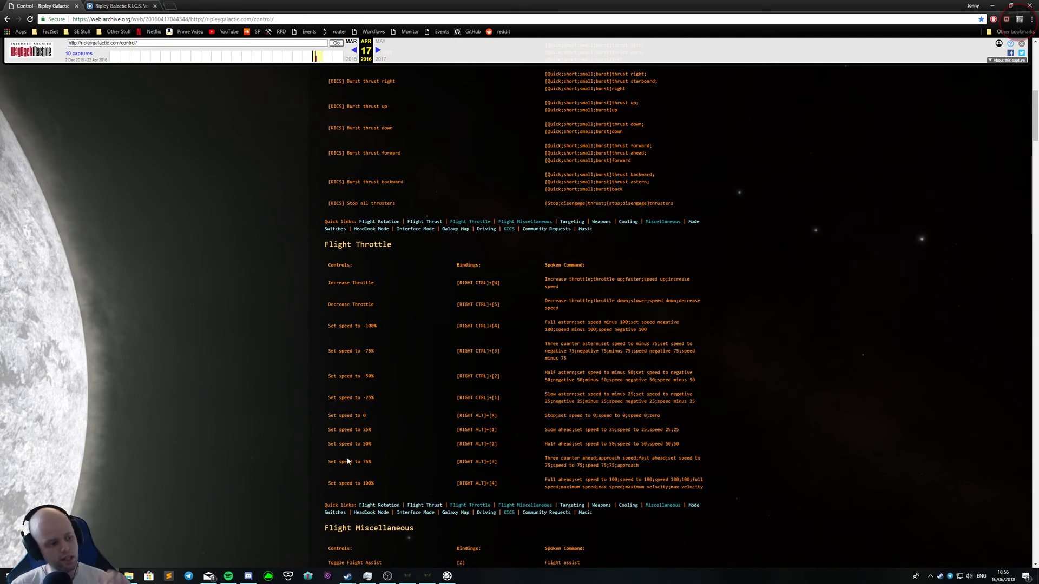
pyautogui.scroll(-4, 344, 368)
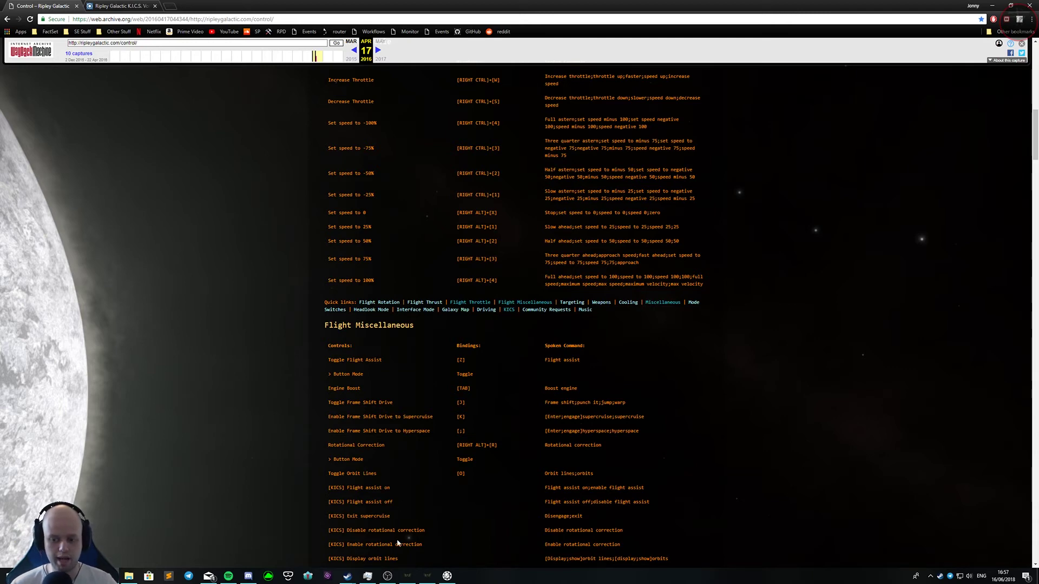
pyautogui.click(428, 575)
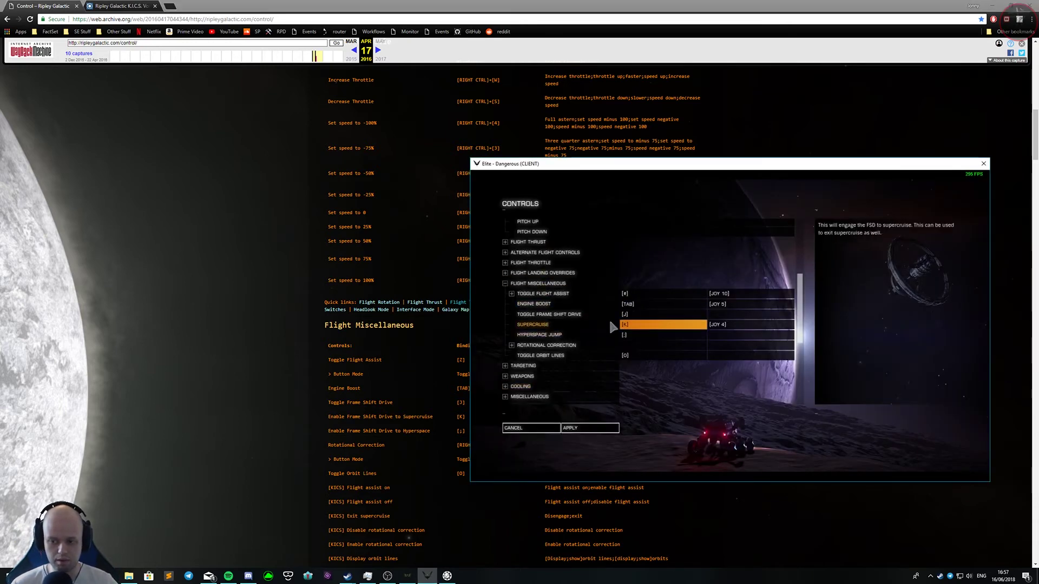
pyautogui.click(216, 471)
pyautogui.scroll(-3, 290, 395)
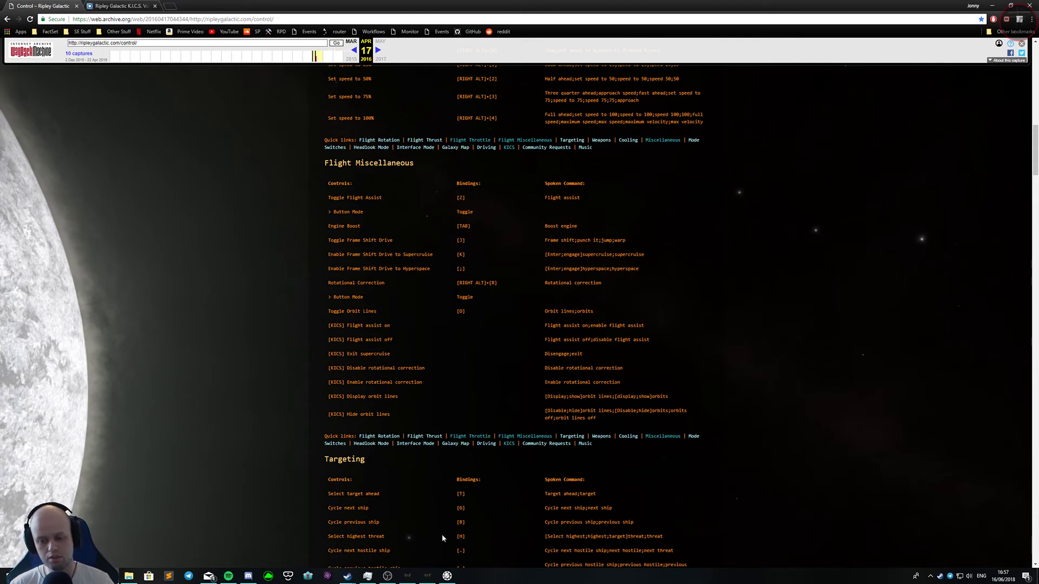
pyautogui.click(447, 576)
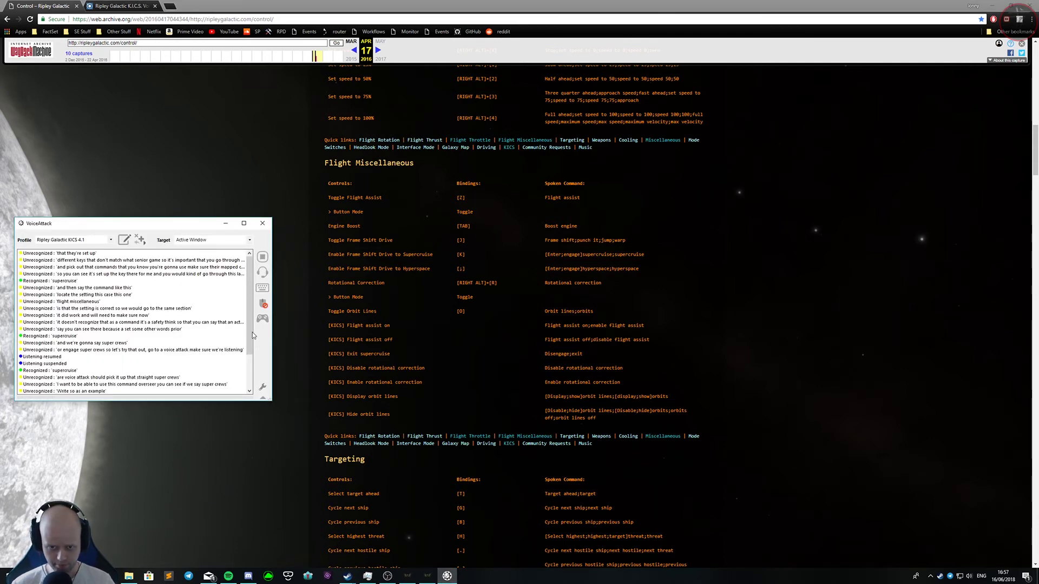
pyautogui.moveTo(195, 228); pyautogui.dragTo(193, 200)
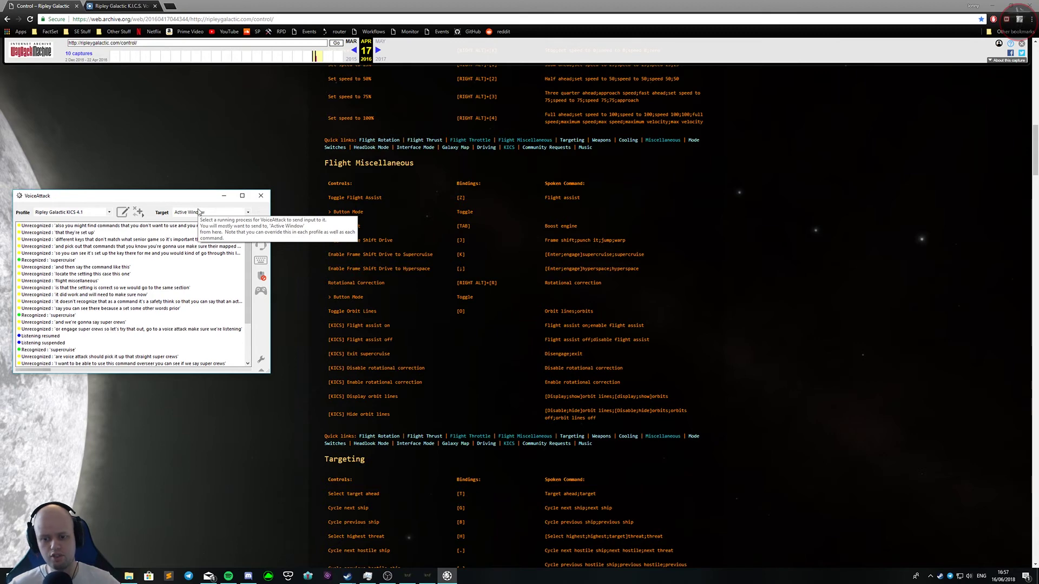
# Step: Expand and scroll through the Galaxy Map camera bindings, then cancel out of Controls
pyautogui.click(428, 576)
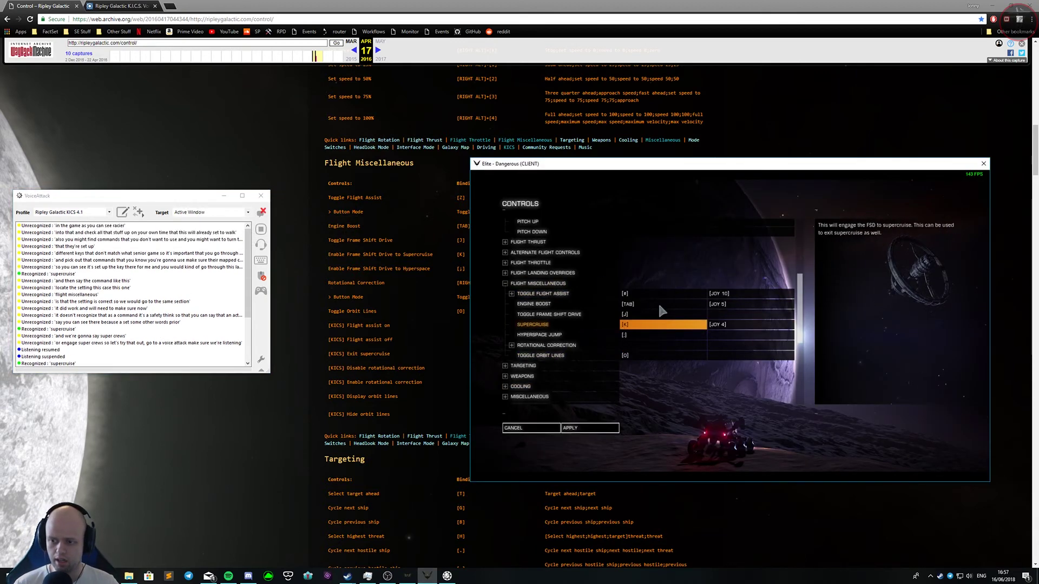
pyautogui.scroll(-5, 655, 349)
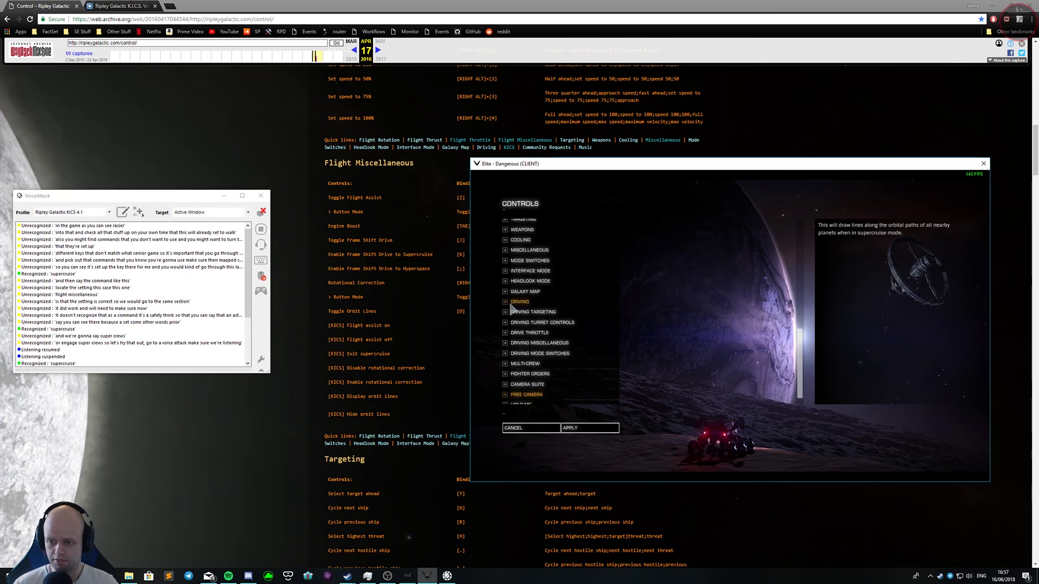
pyautogui.click(506, 306)
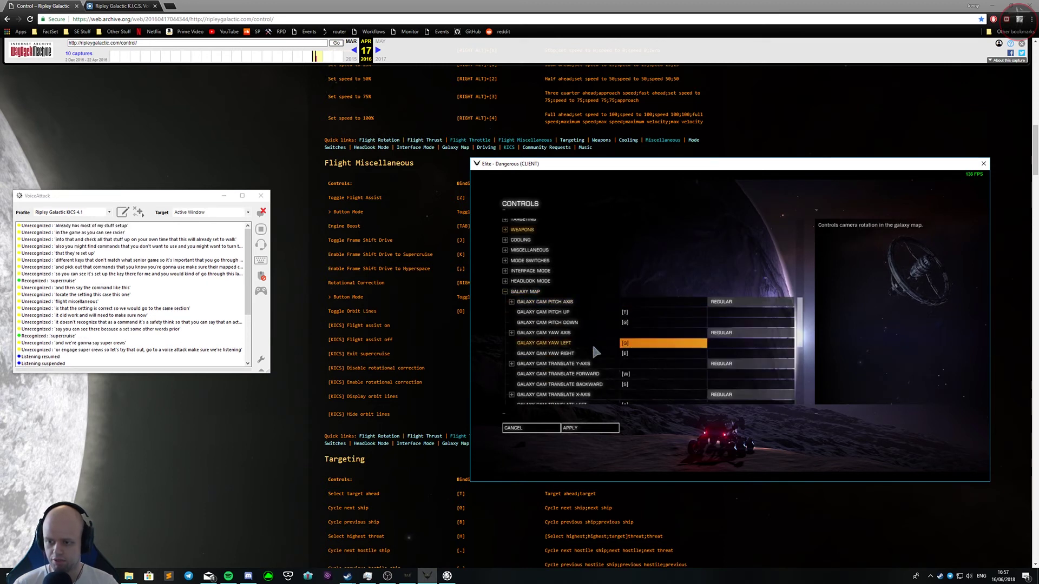
pyautogui.scroll(-1, 606, 354)
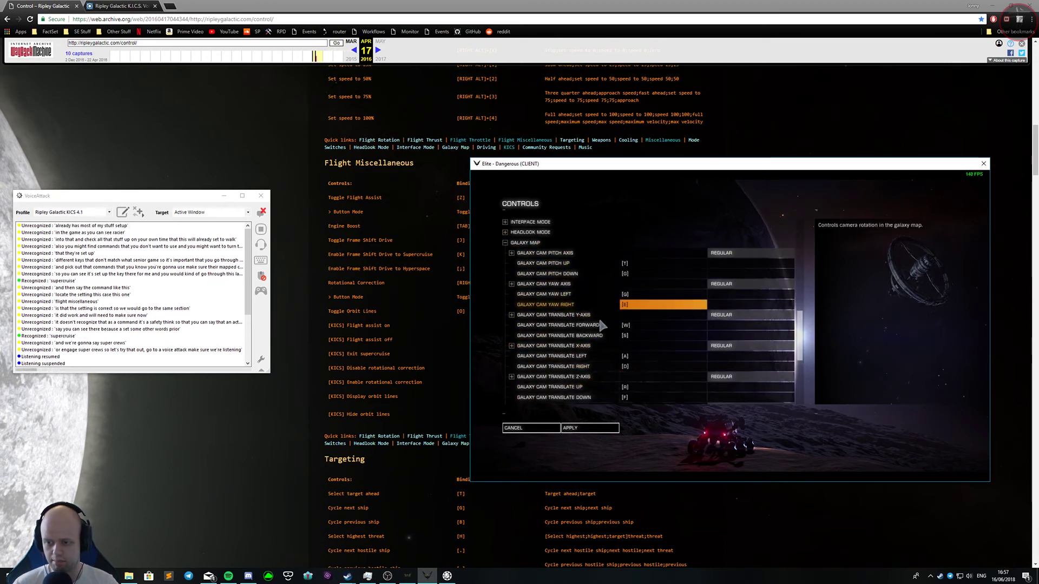
pyautogui.scroll(-1, 650, 374)
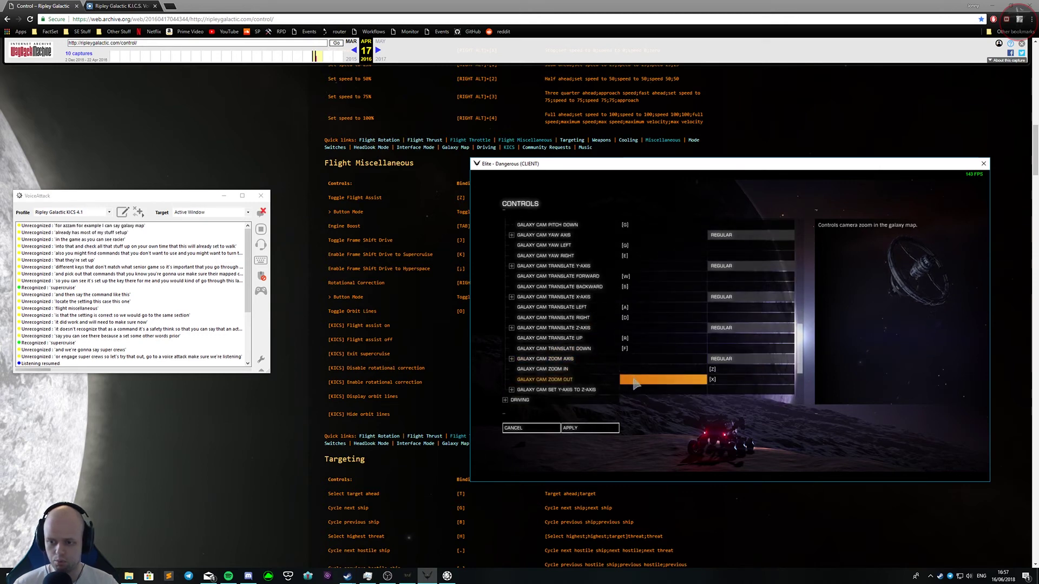
pyautogui.scroll(2, 660, 379)
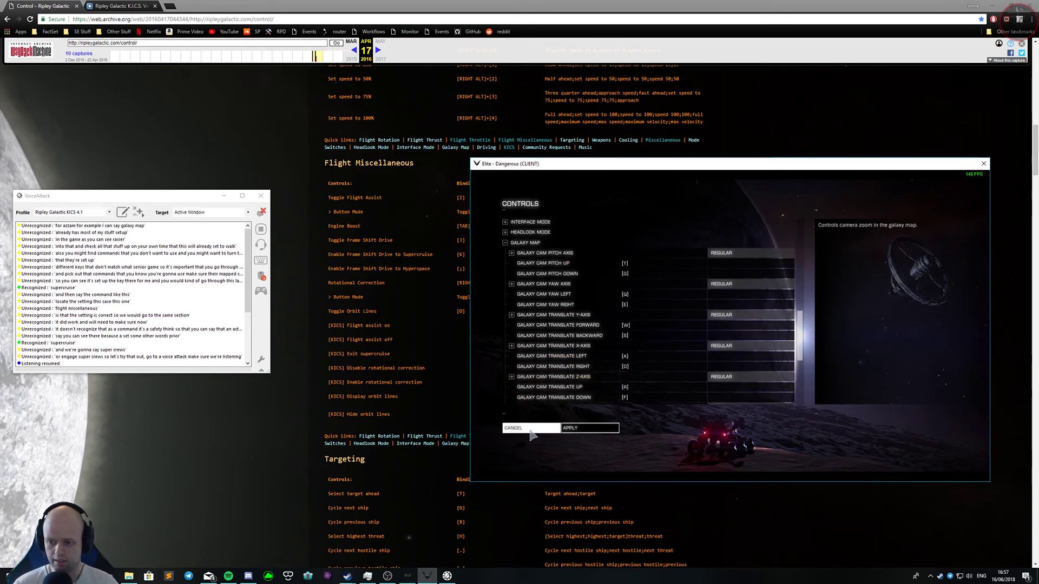
pyautogui.click(522, 428)
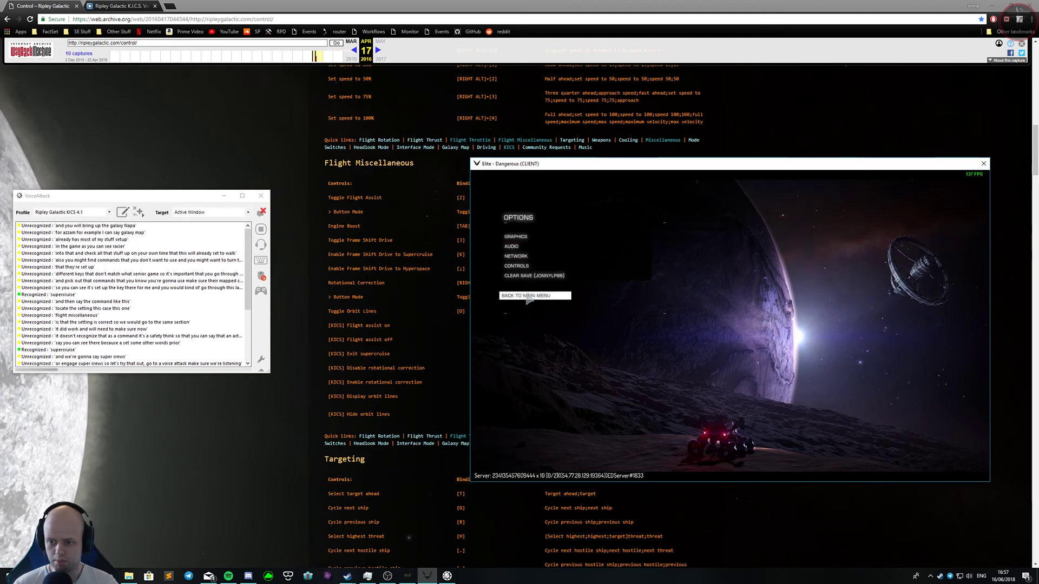
# Step: Return from Options to the Elite Dangerous main menu
pyautogui.click(531, 298)
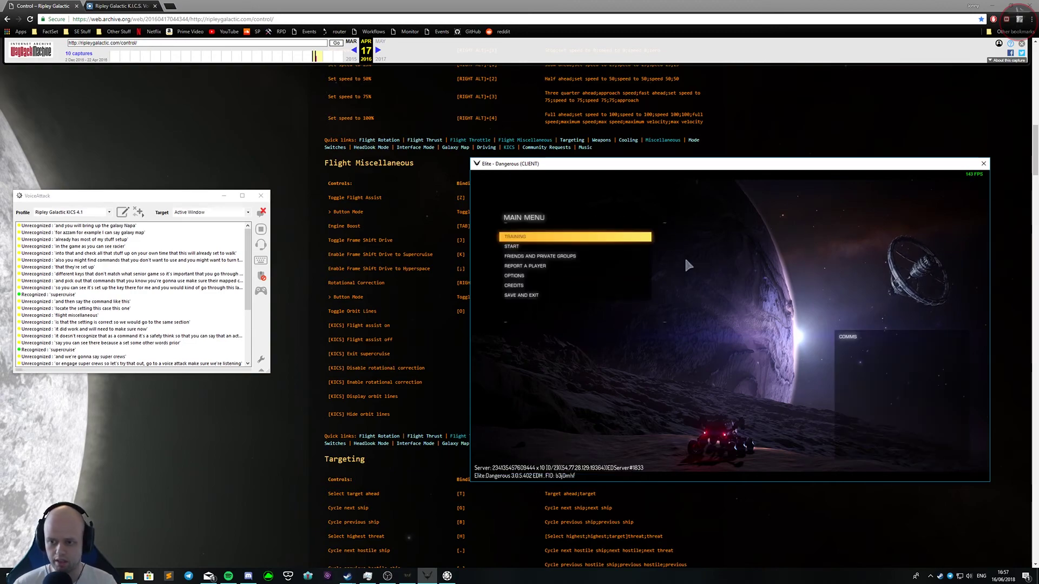